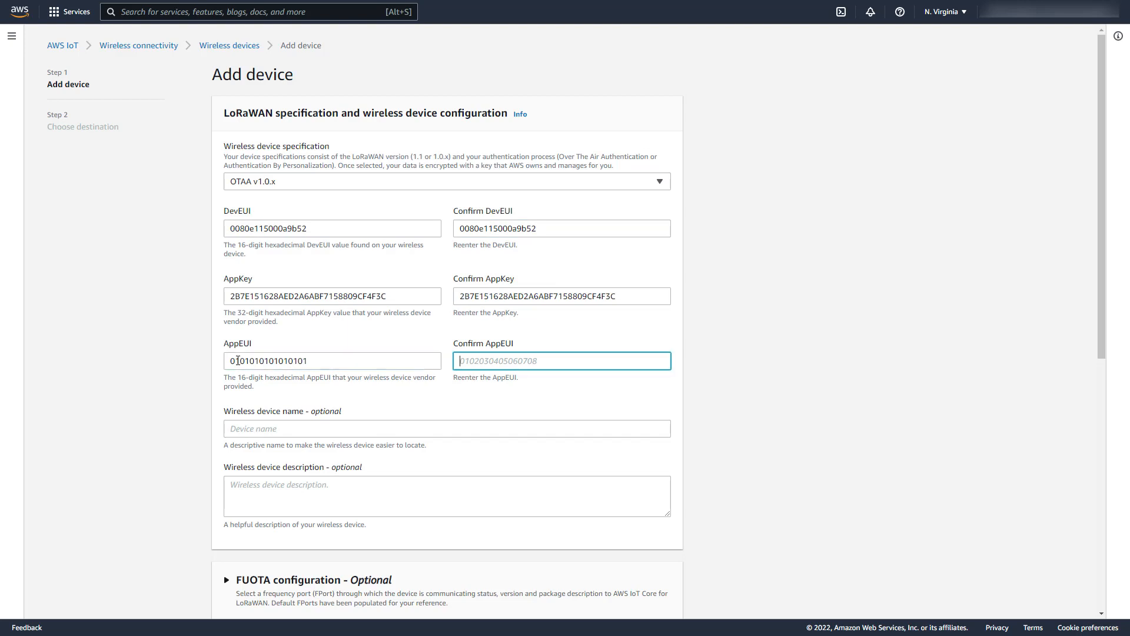
key(Tab)
text(st-nucleo-wl55jc1-alpha)
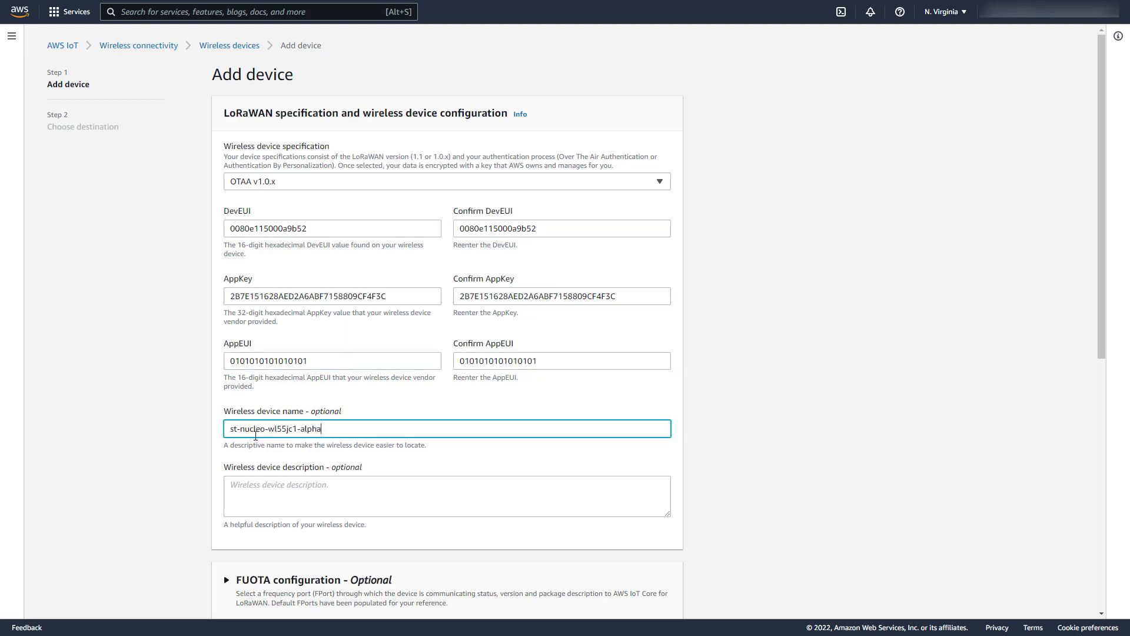
Step: Confirm the AppEUI by entering it a second time
scroll(129, 303, down, 5)
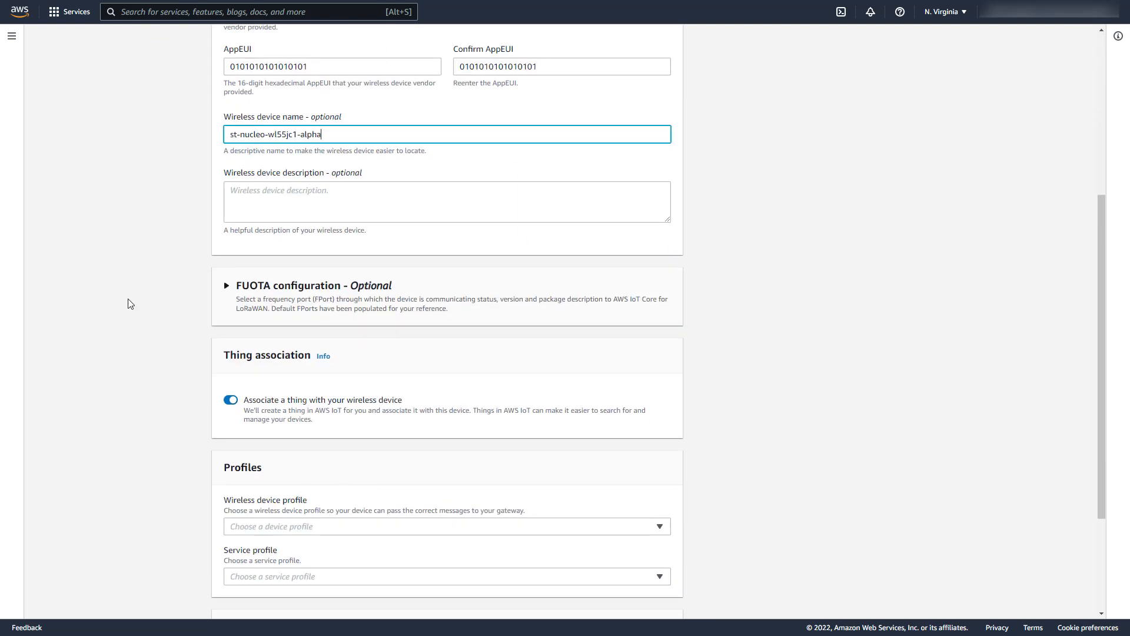
Step: Turn on FUOTA support and enter the GenAppKey in both GenAppKey fields
click(227, 286)
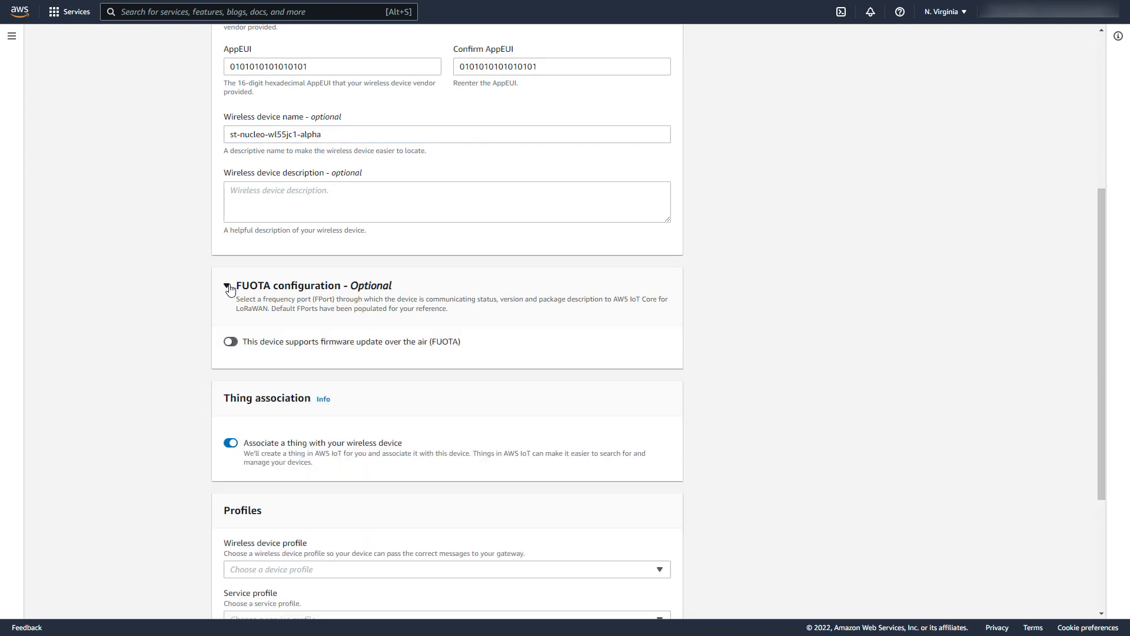
click(230, 343)
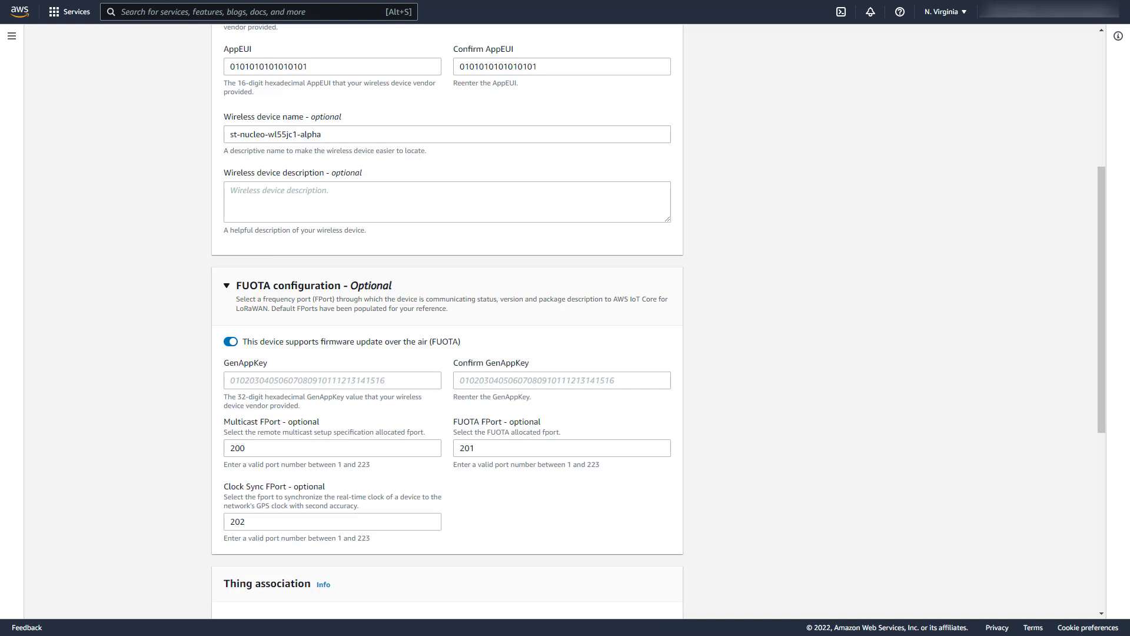
click(235, 380)
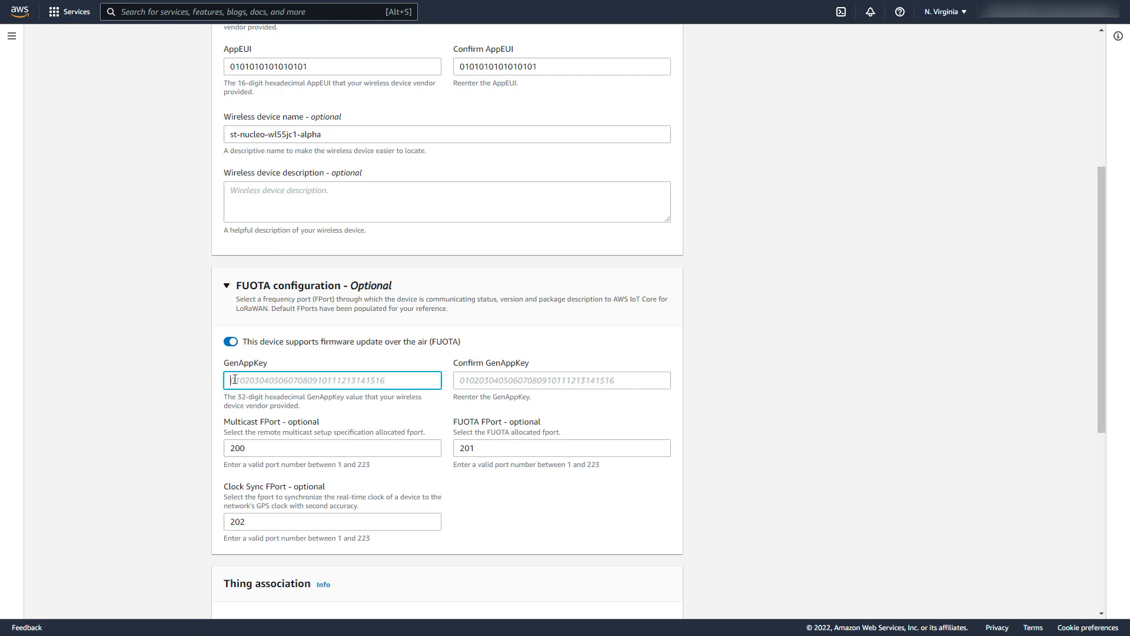
text(2B7E151628AED2A6ABF7158809CF4F3C)
click(485, 381)
text(2B7E151628AED2A6ABF7158809CF4F3C)
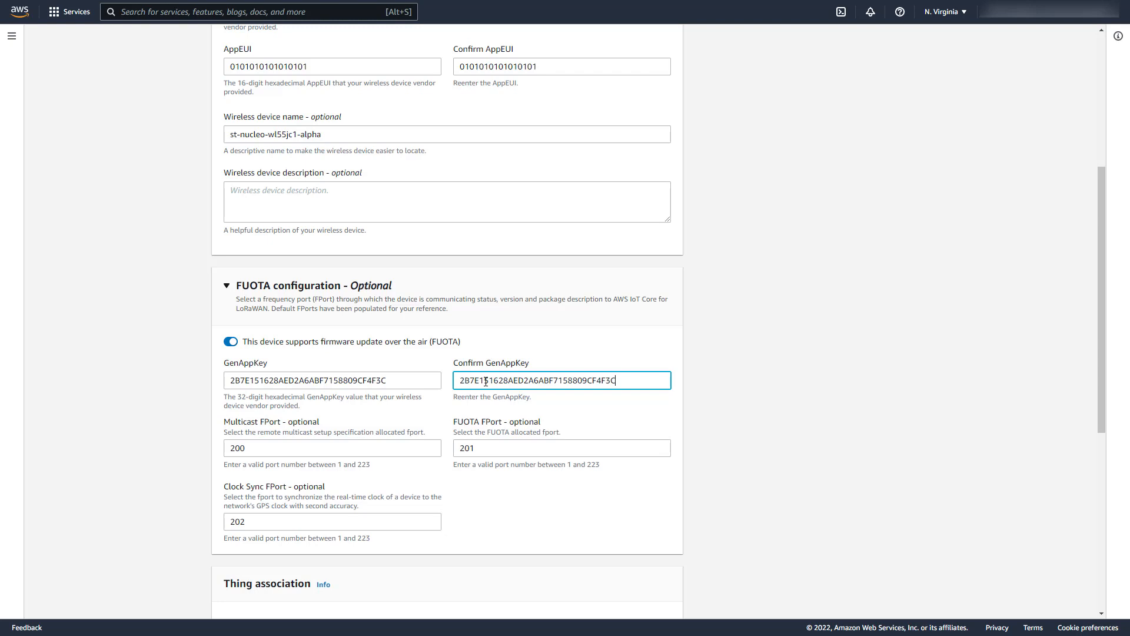
scroll(241, 446, down, 7)
Step: Choose the ST Nucleo-WL55JC1 device profile and ST Nucleo WL55JC1 service profile
click(301, 368)
click(268, 396)
click(265, 413)
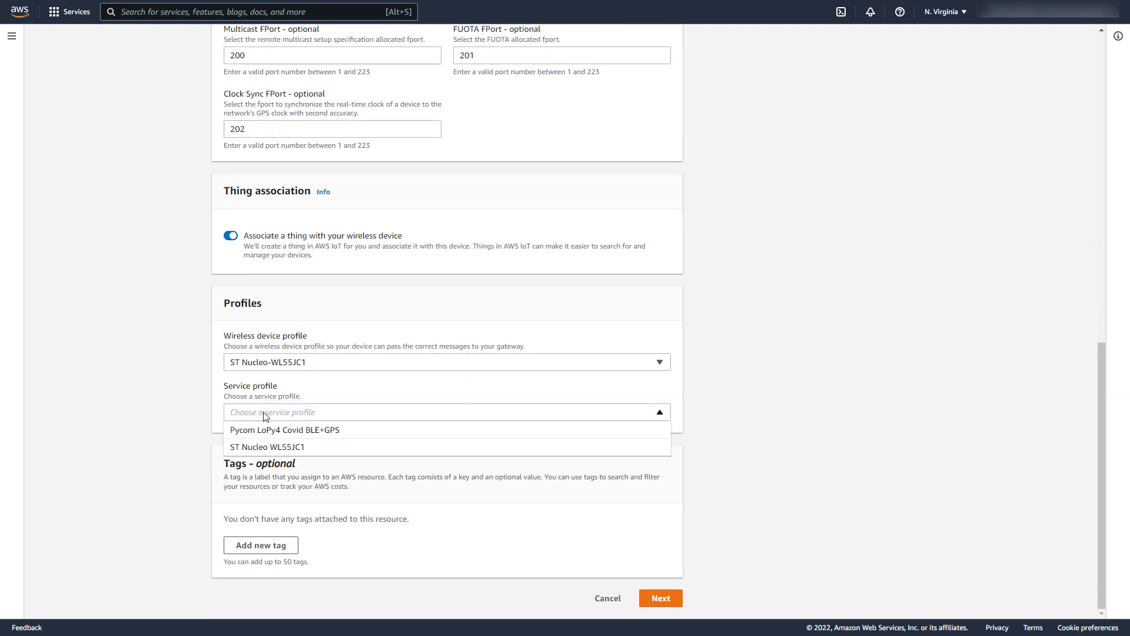
click(262, 449)
click(661, 599)
Step: Select the st-nucleo-wl55jc1 destination and add the wireless device
click(286, 173)
click(270, 207)
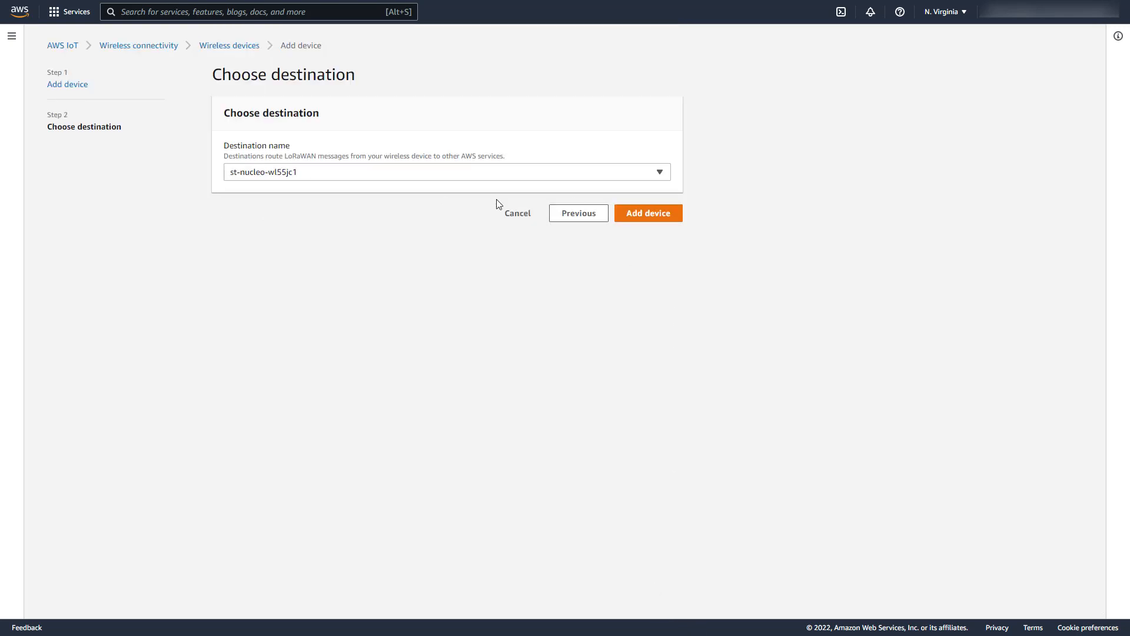
click(648, 215)
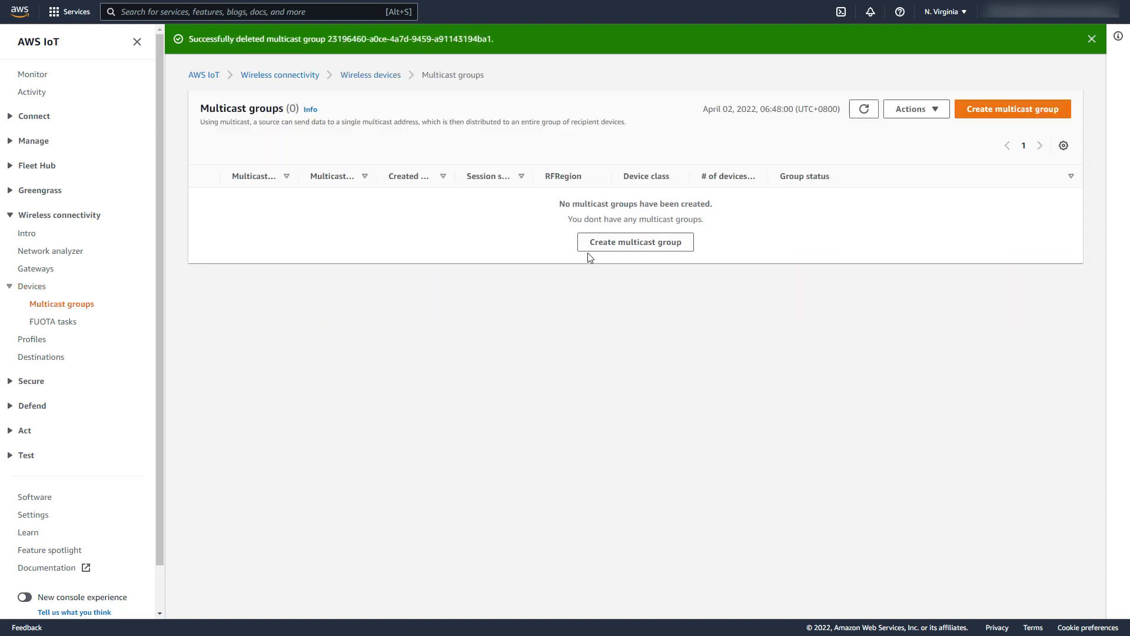
Step: Start a new multicast group named my-multicast-group
click(590, 250)
click(385, 168)
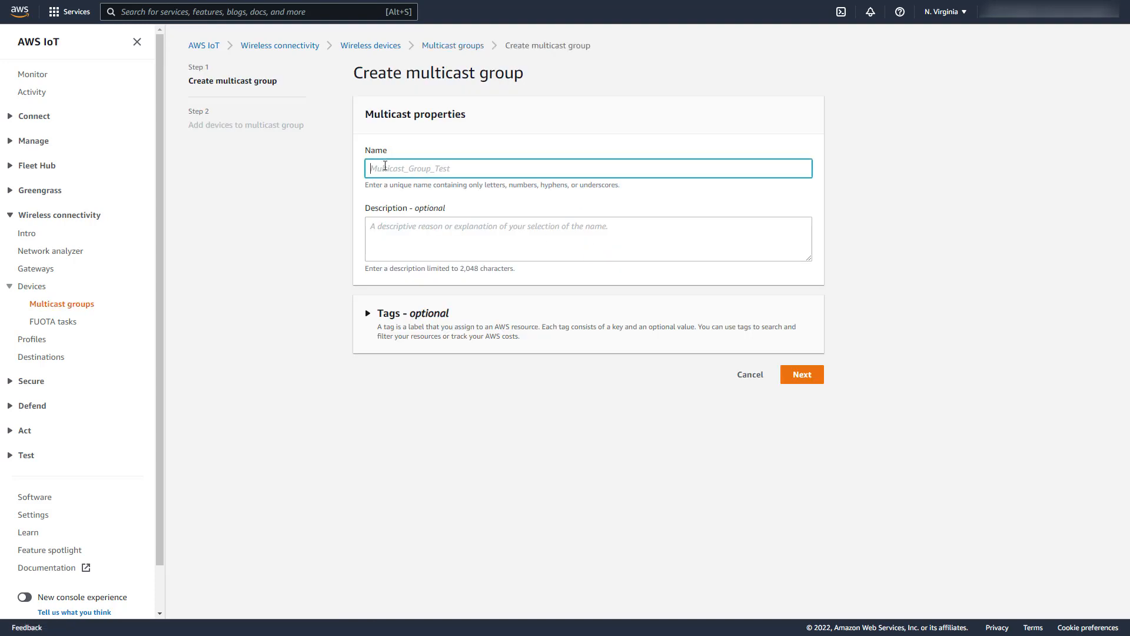
text(my-multicast-group)
click(799, 380)
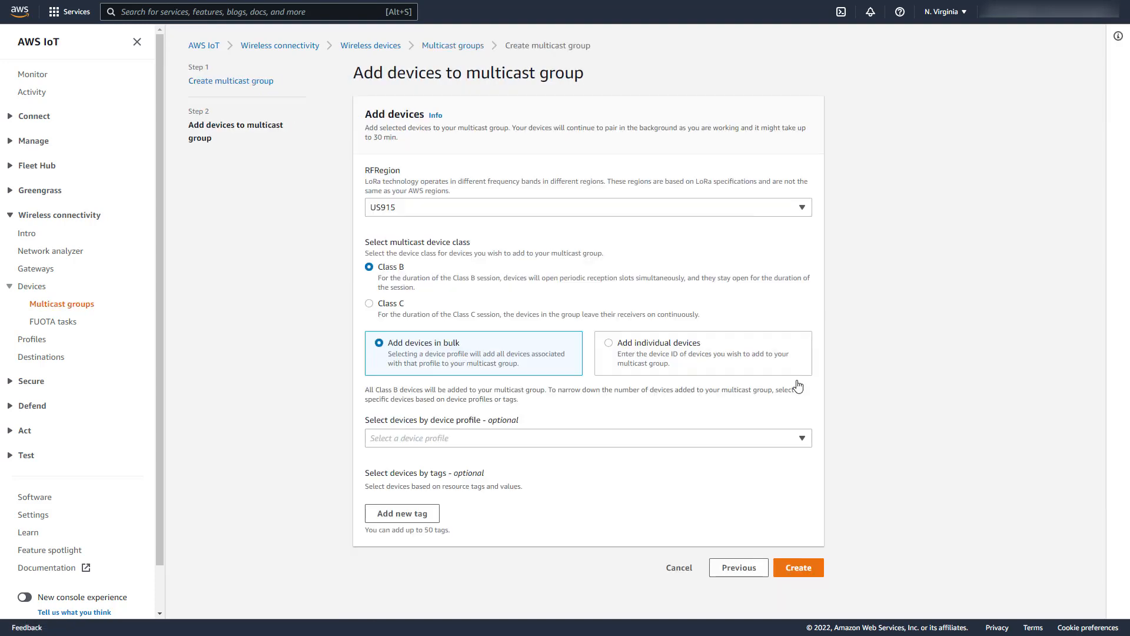
Step: Set RF region AU915 and Class C, and add a slot for an individual device ID
click(411, 213)
click(394, 227)
click(369, 305)
click(609, 343)
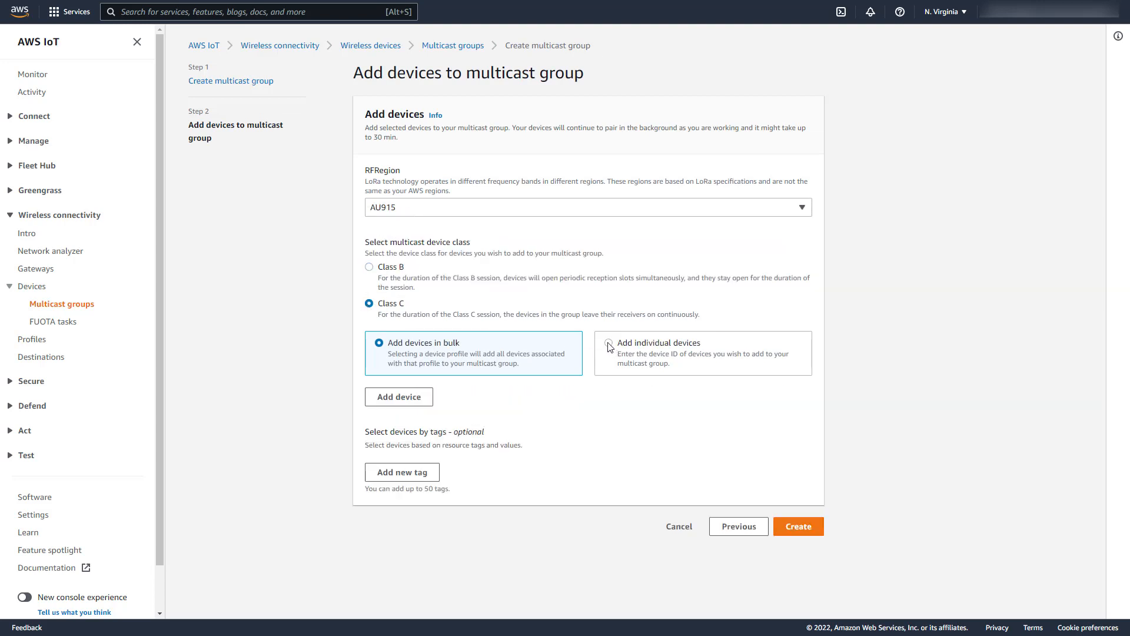
click(396, 398)
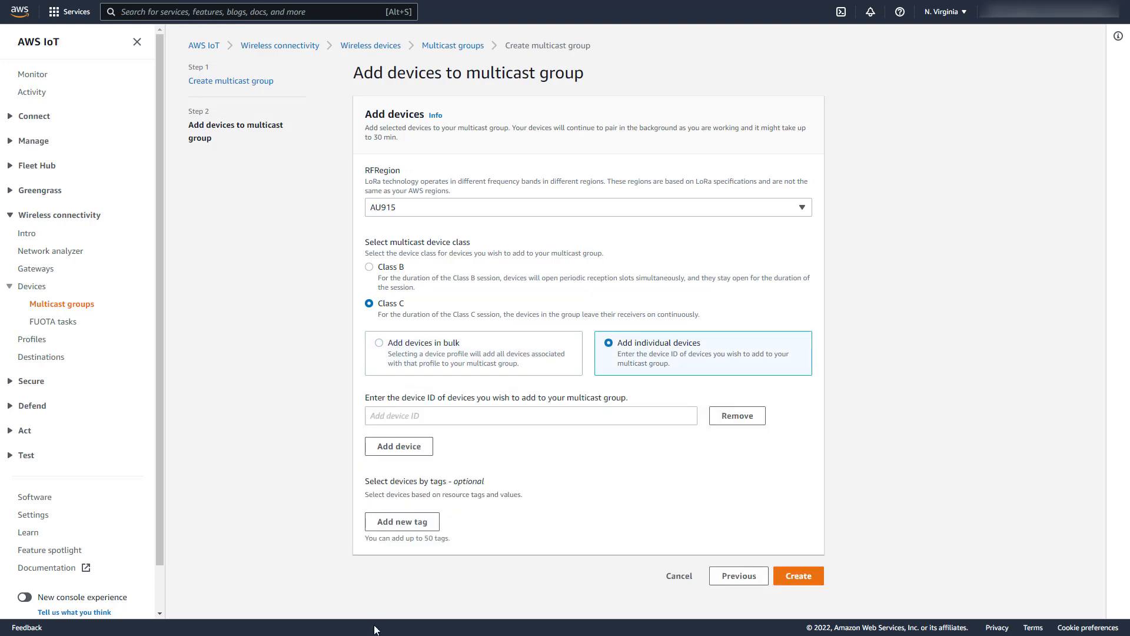
click(382, 417)
Step: Enter the st-nucleo-wl55jc1-alpha device ID as the member and create the group
text(7563b344-cc79-4344-aa03-dd61a7440c4b)
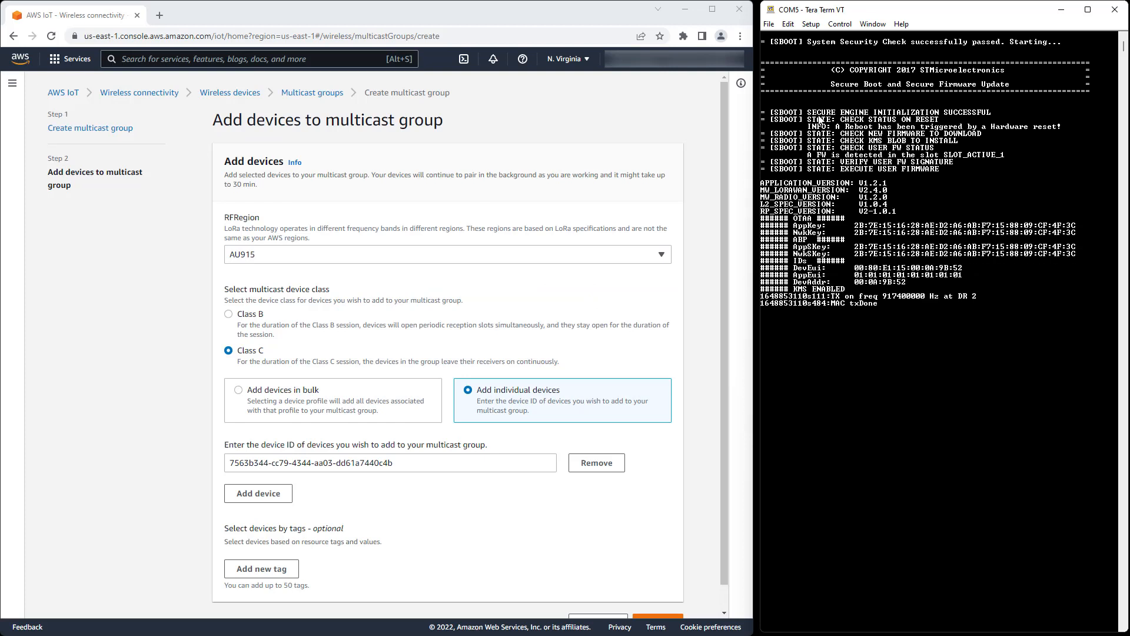
scroll(666, 294, down, 1)
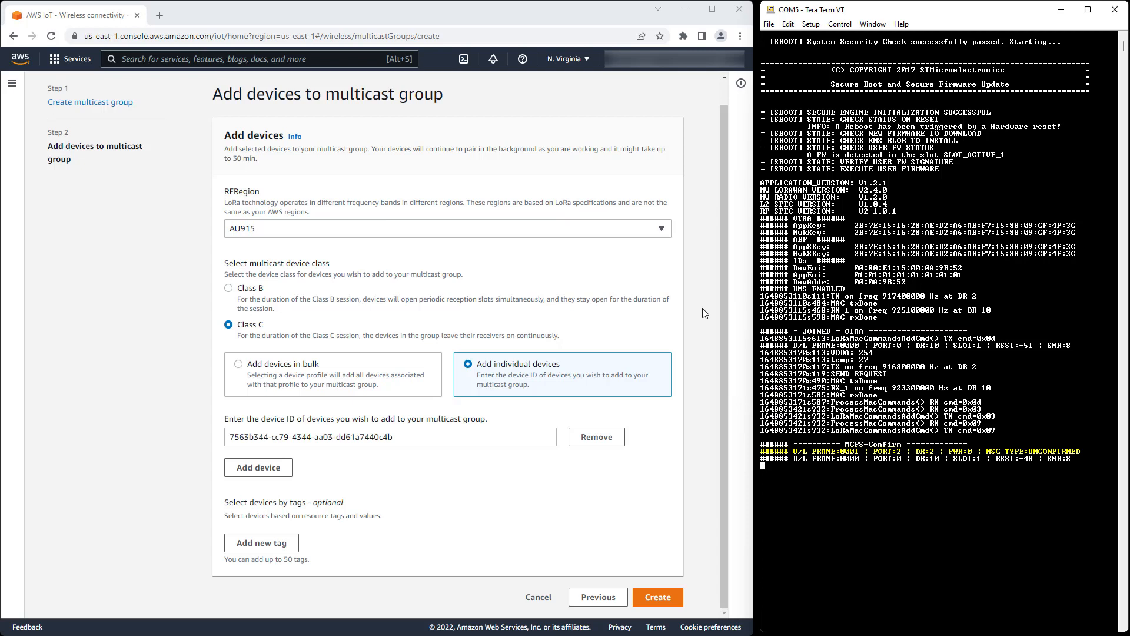
click(654, 606)
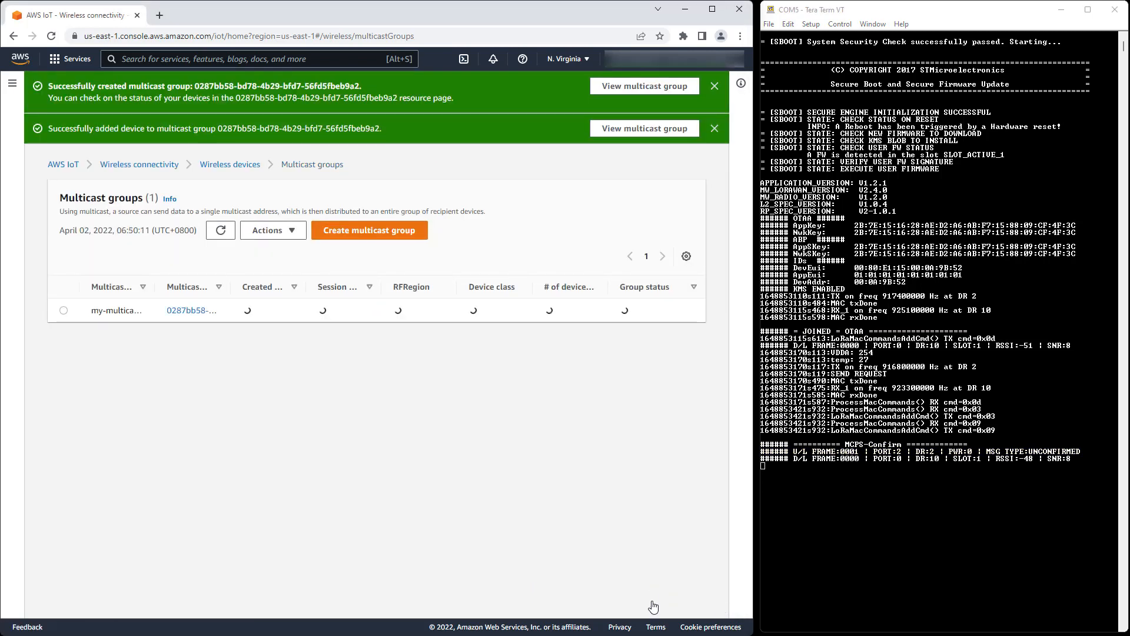
Step: Open my-multicast-group and refresh Added devices until the device shows Multicast setup ready
click(180, 311)
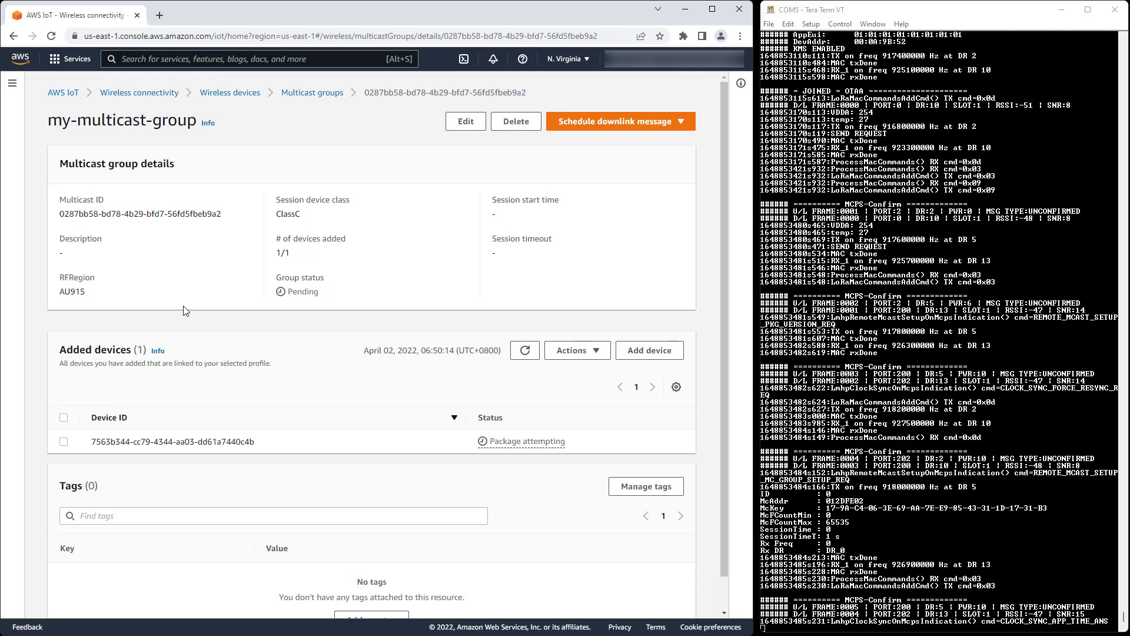
click(525, 355)
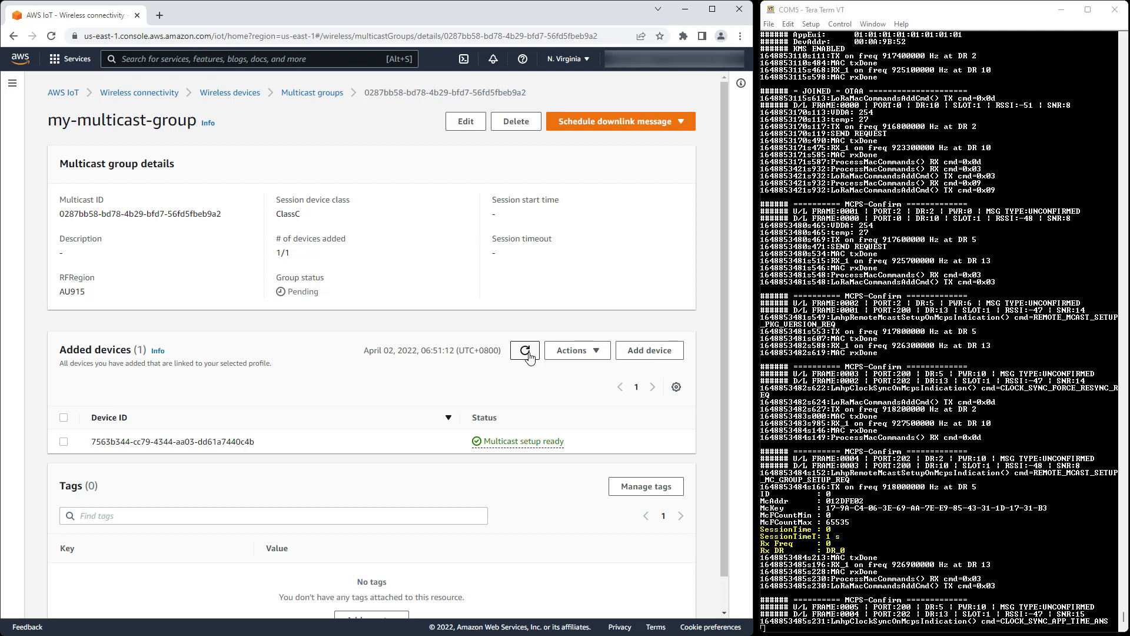
Step: Schedule a downlink session for April 2, 2022 at 07:30 with timeout 64 seconds
click(617, 122)
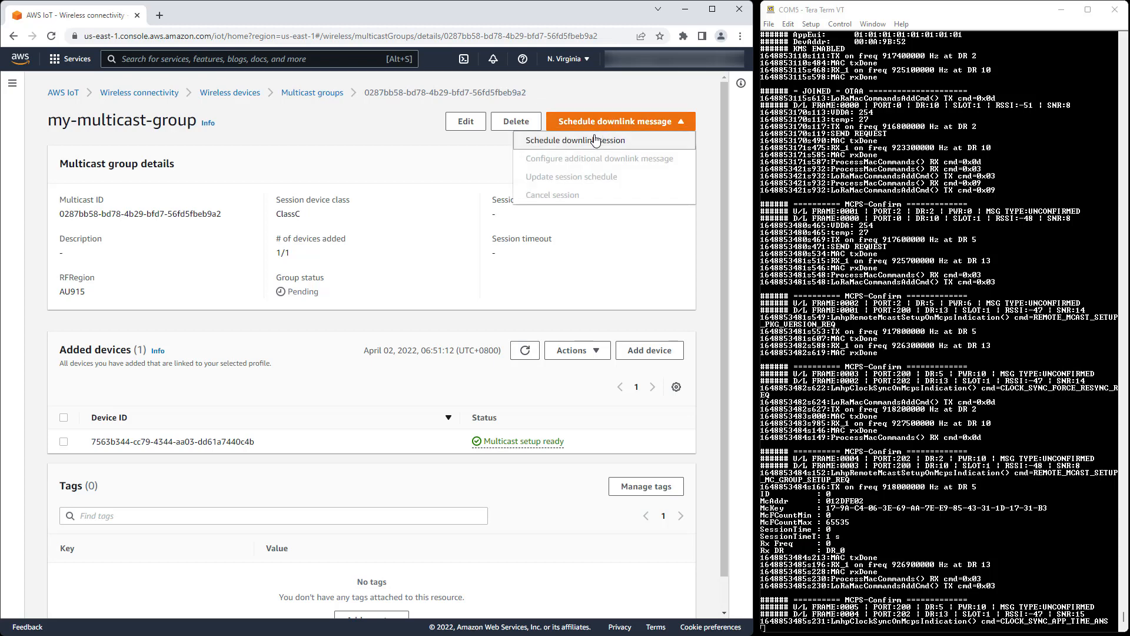
click(596, 140)
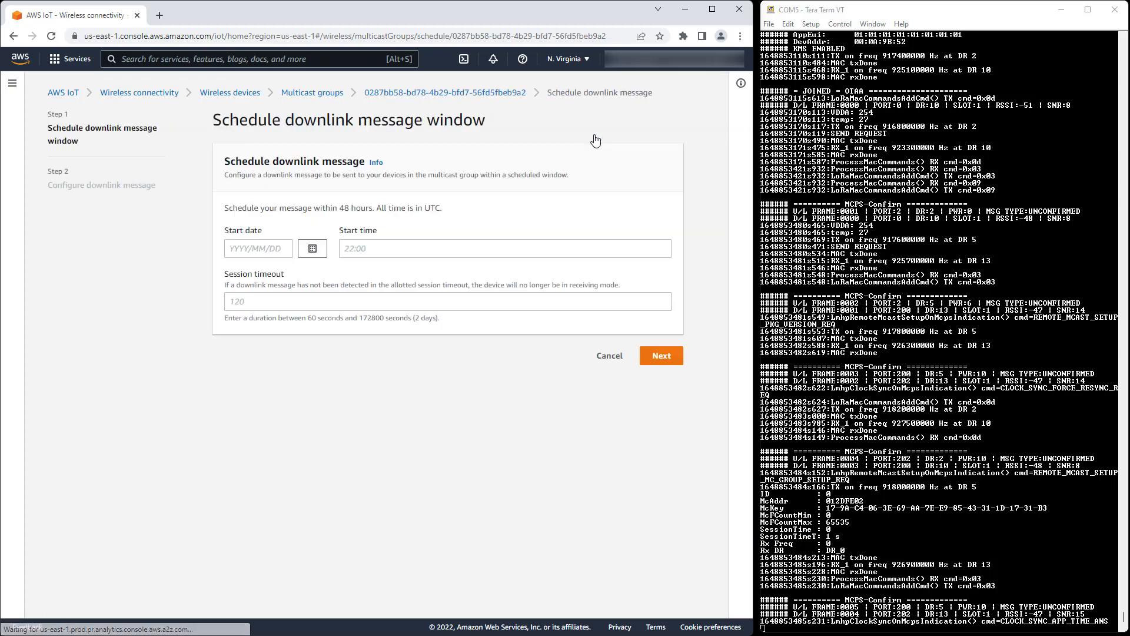
click(312, 249)
click(348, 310)
click(364, 248)
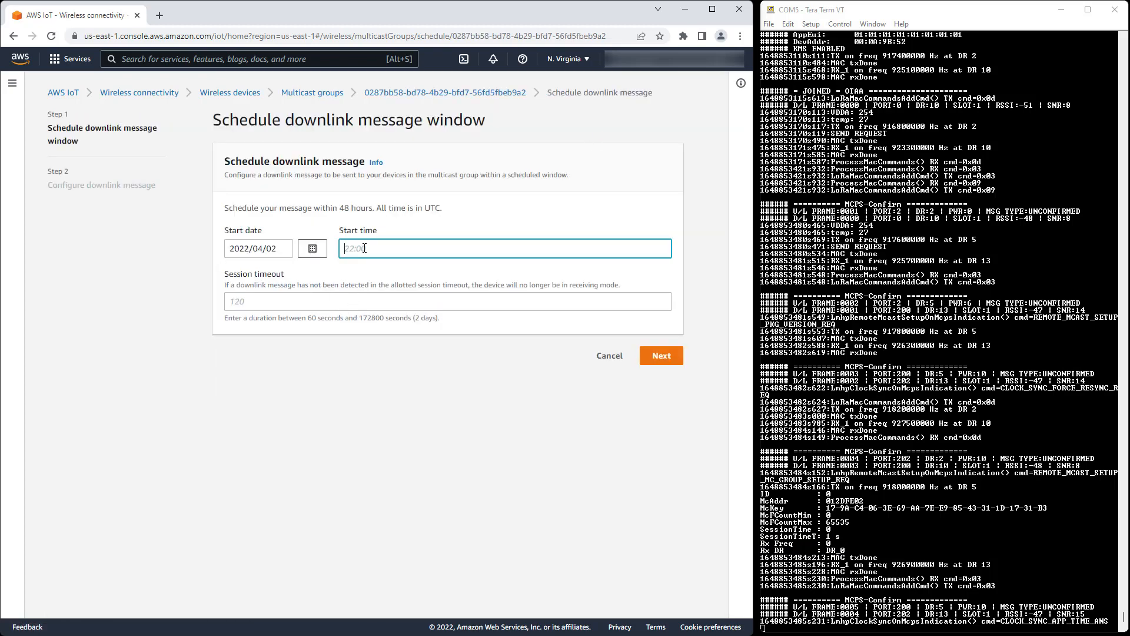
text(07:30)
click(290, 301)
text(64)
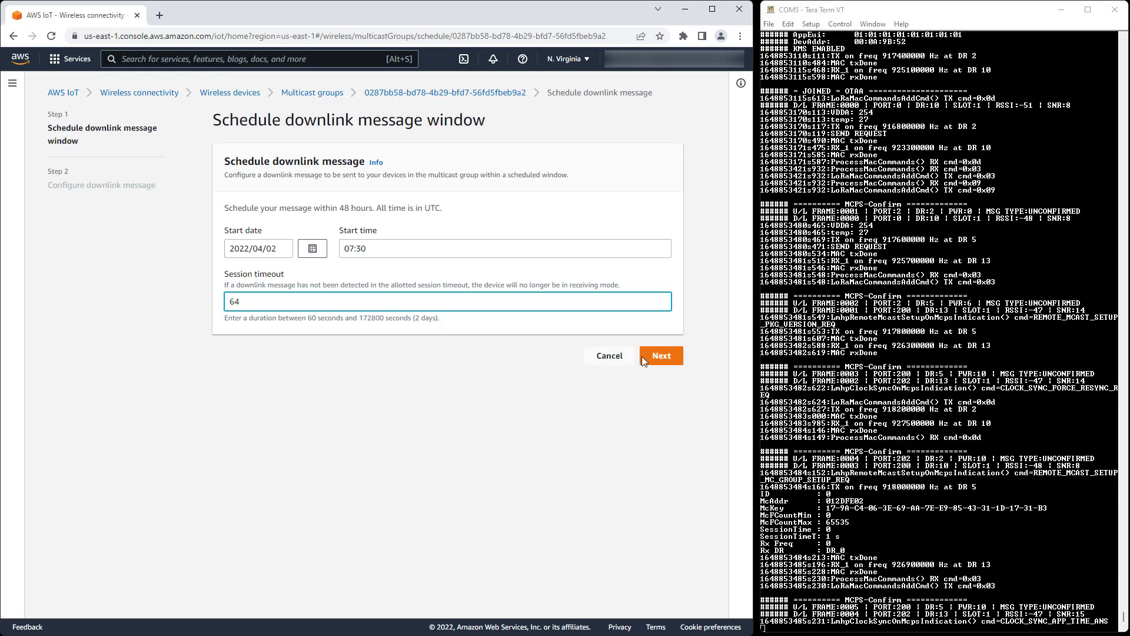
click(661, 355)
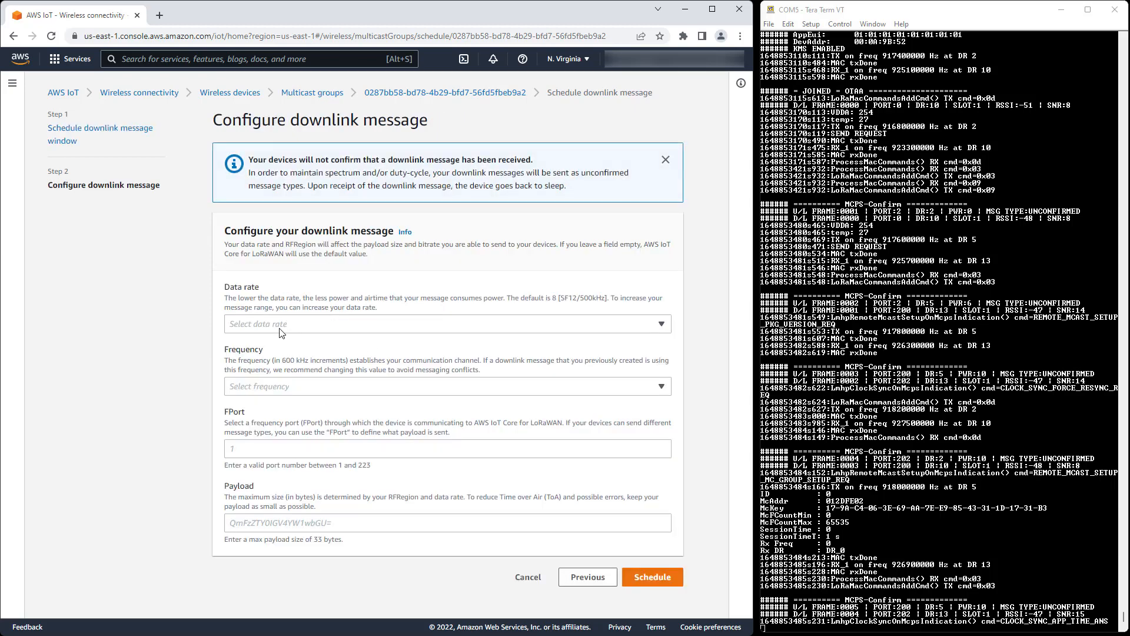
Step: Schedule the downlink with data rate 10, 924.5 MHz, FPort 2 and payload AQ==
click(263, 325)
click(247, 398)
click(246, 389)
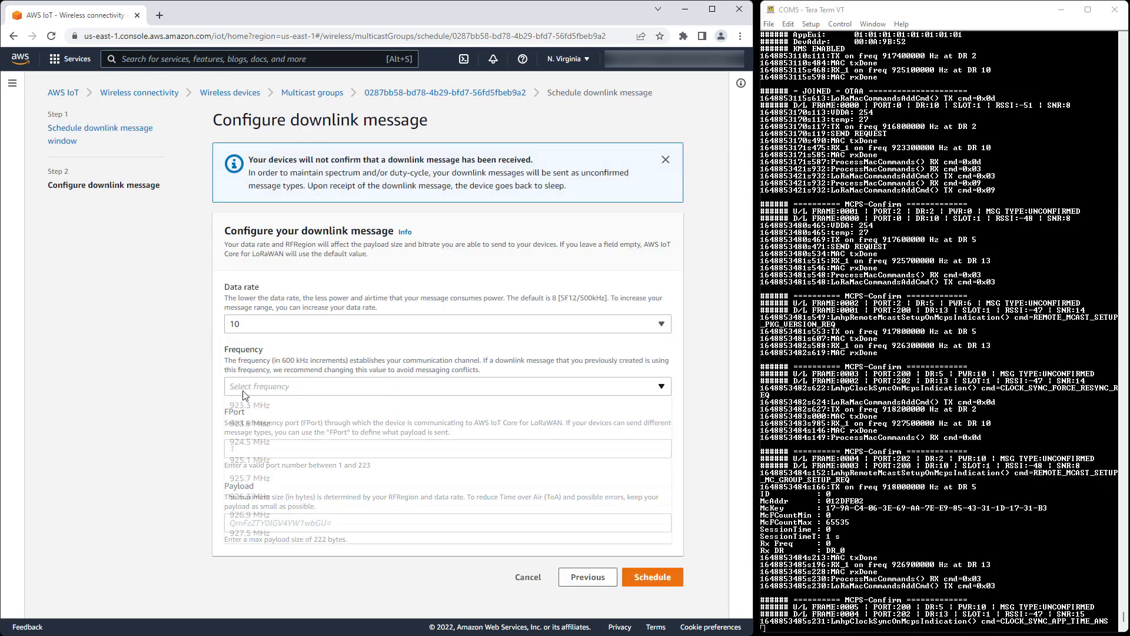
click(239, 442)
click(243, 451)
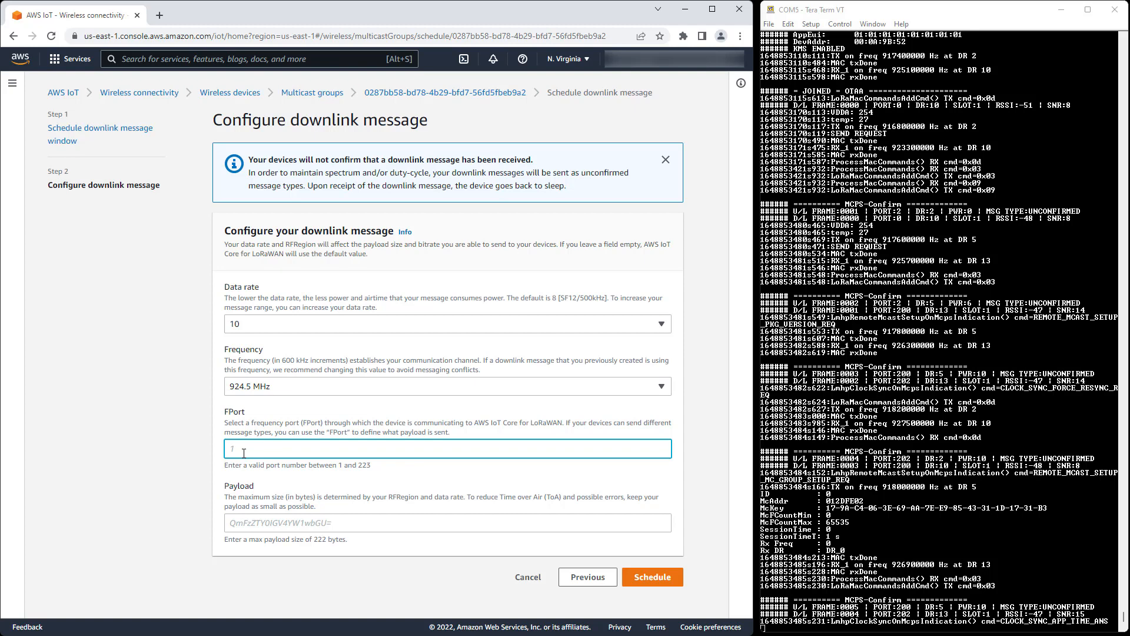
click(241, 524)
text(AQ==)
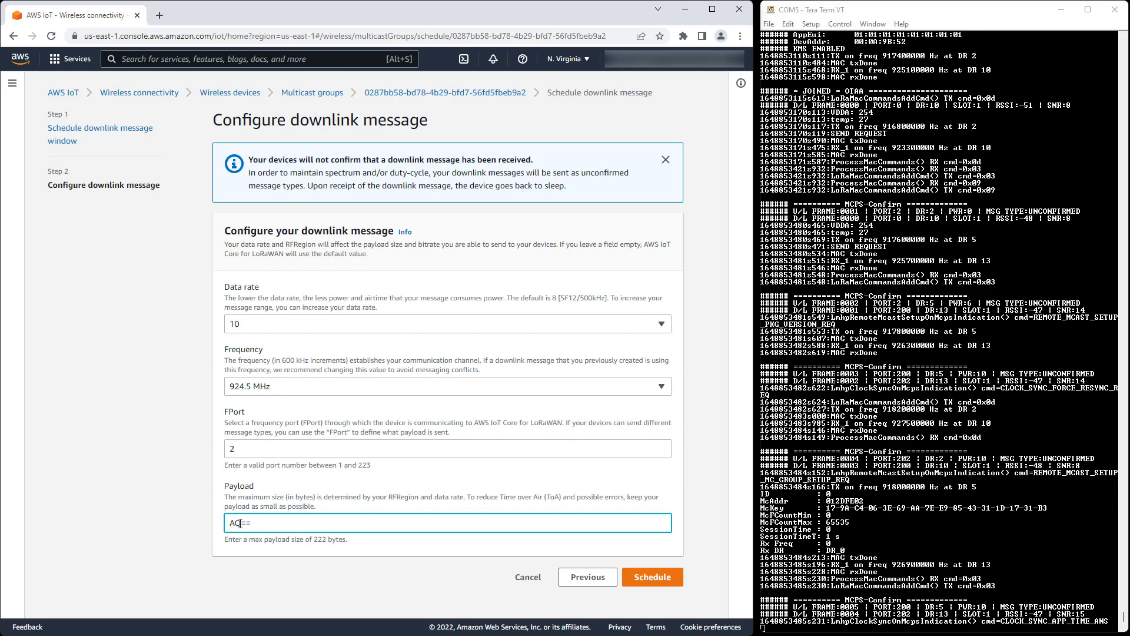
click(652, 578)
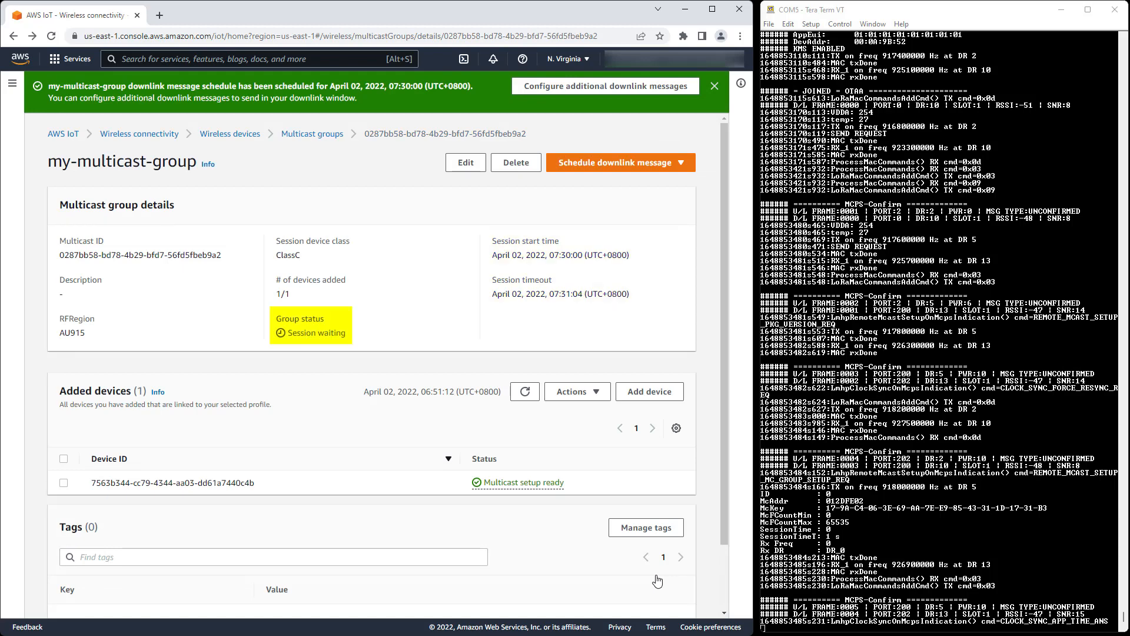
Step: Refresh the device status repeatedly and reload the page until it shows Session ready
click(524, 393)
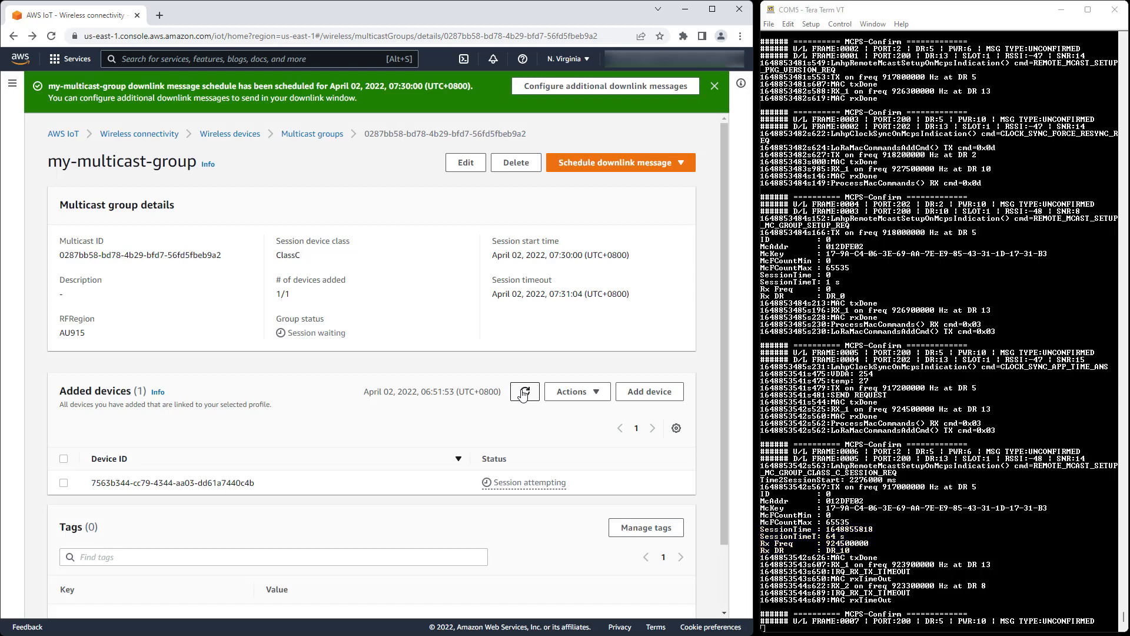
click(523, 392)
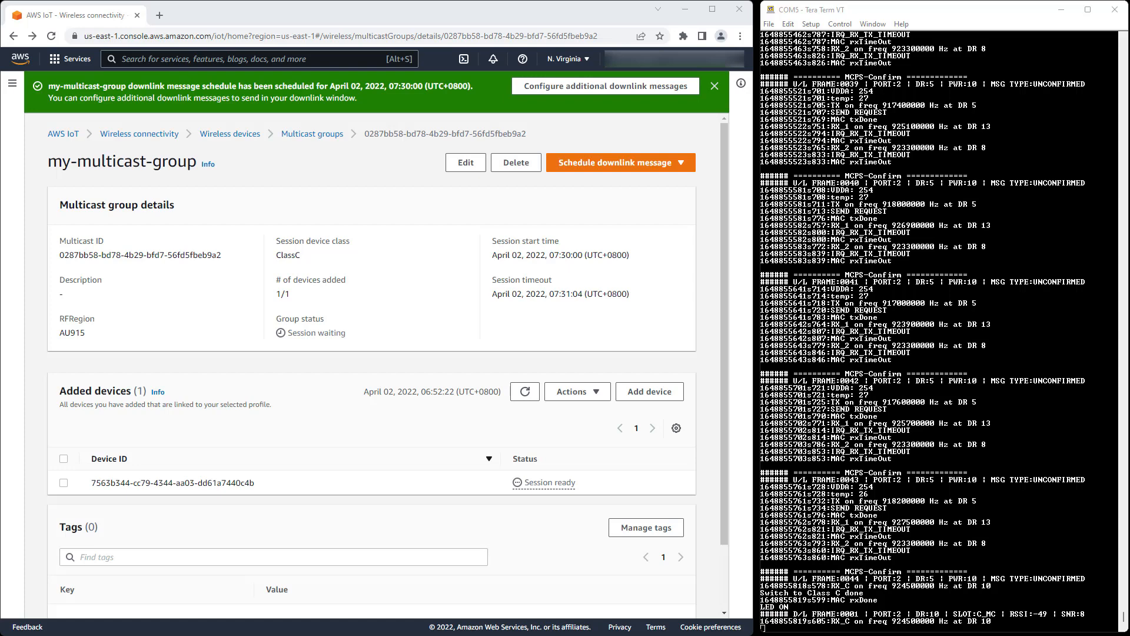
click(547, 593)
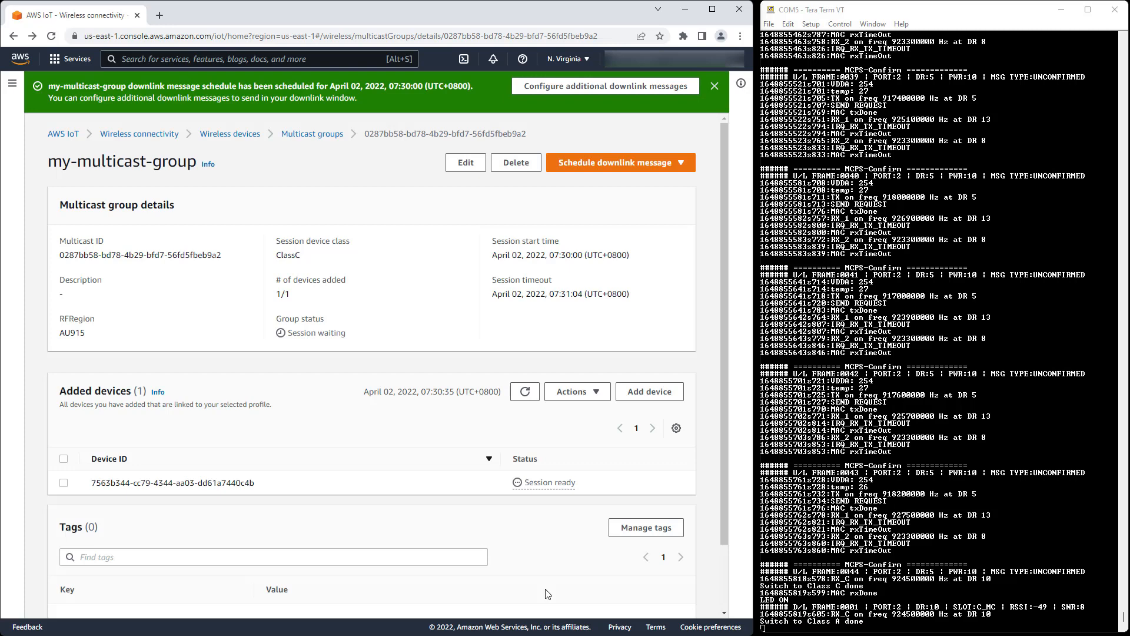
click(52, 37)
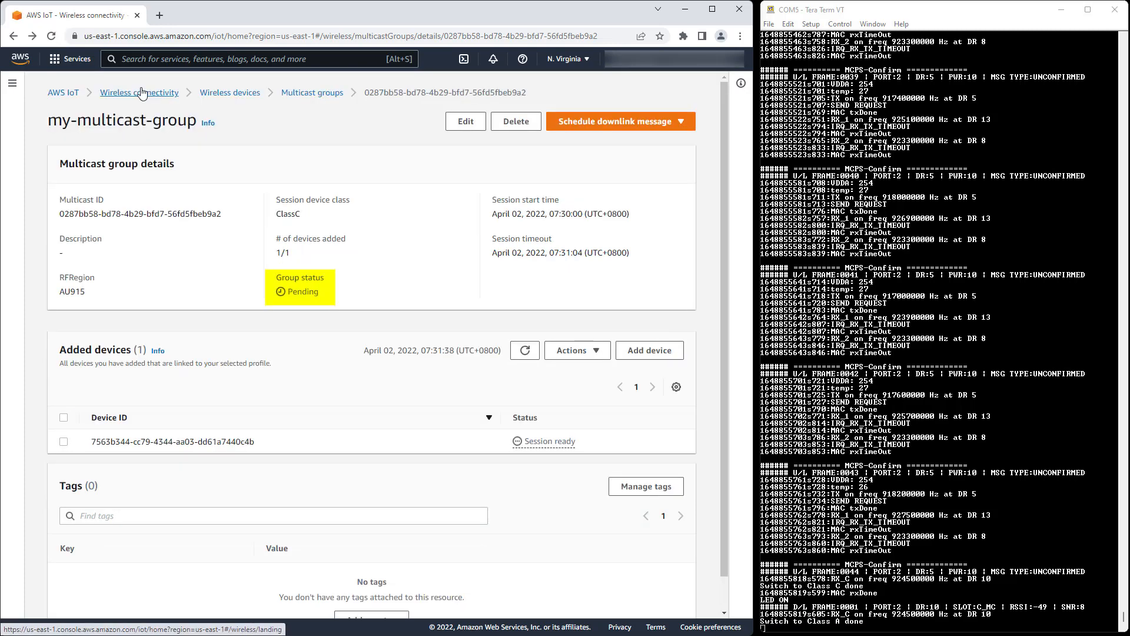